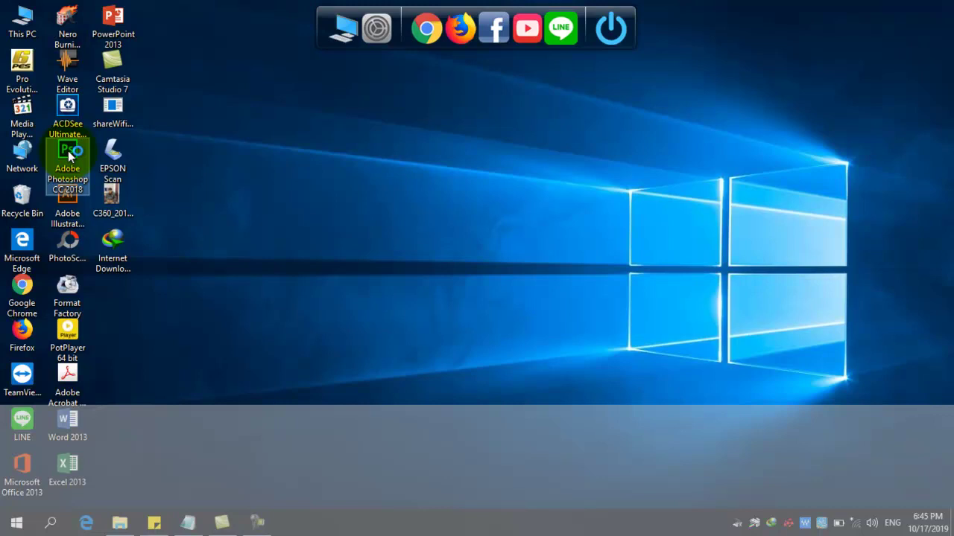
# Step: Launch Adobe Photoshop CC 2018 from the desktop
pyautogui.doubleClick(67, 150)
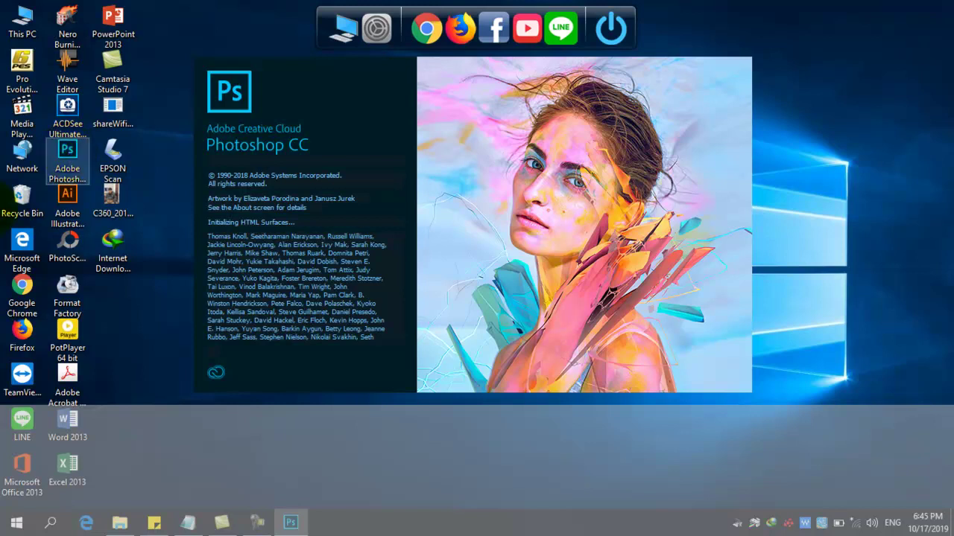
pyautogui.rightClick(133, 313)
pyautogui.click(184, 371)
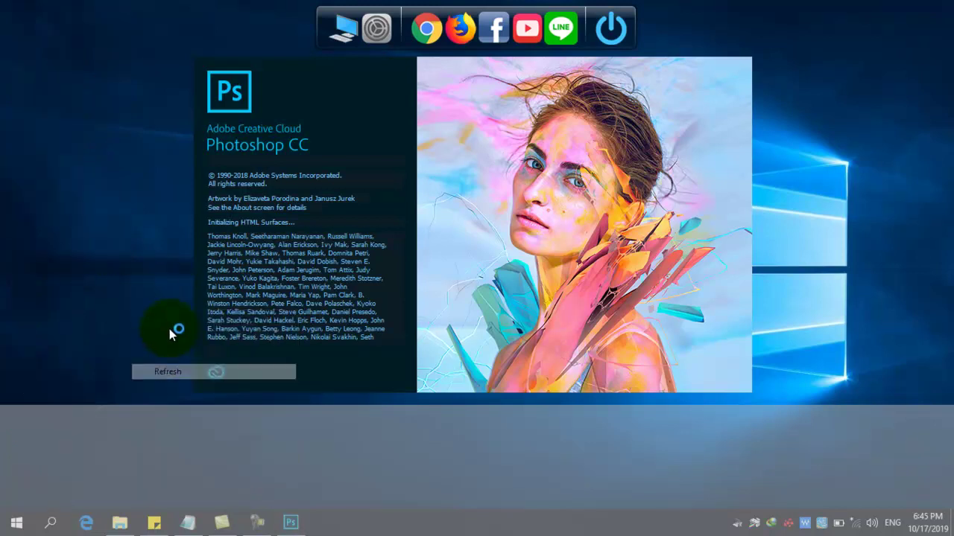
pyautogui.rightClick(164, 320)
pyautogui.click(208, 380)
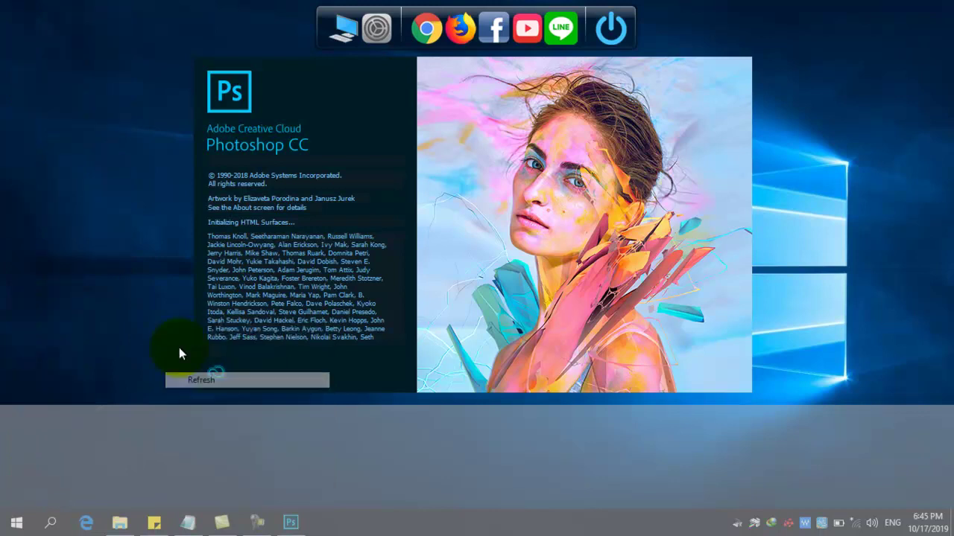
pyautogui.rightClick(148, 314)
pyautogui.click(178, 377)
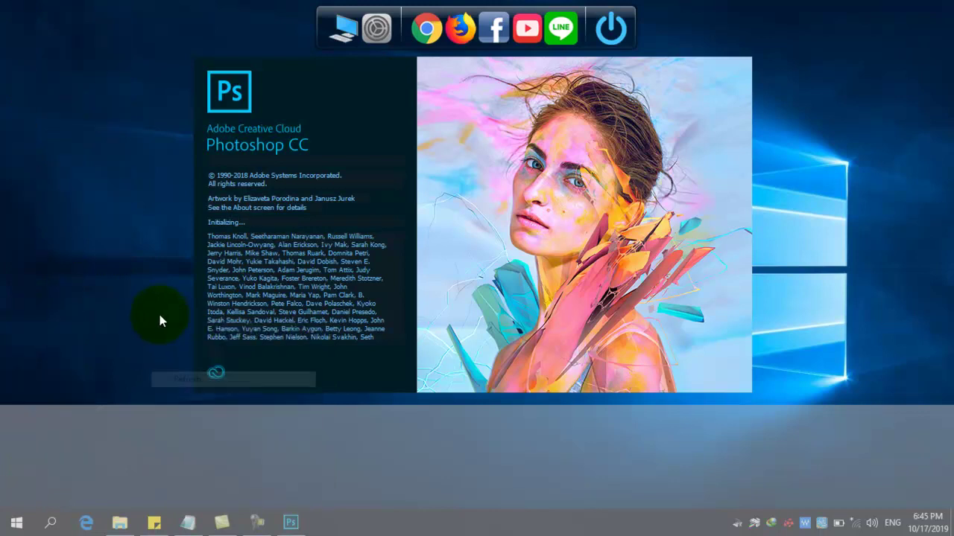
pyautogui.rightClick(161, 318)
pyautogui.click(188, 378)
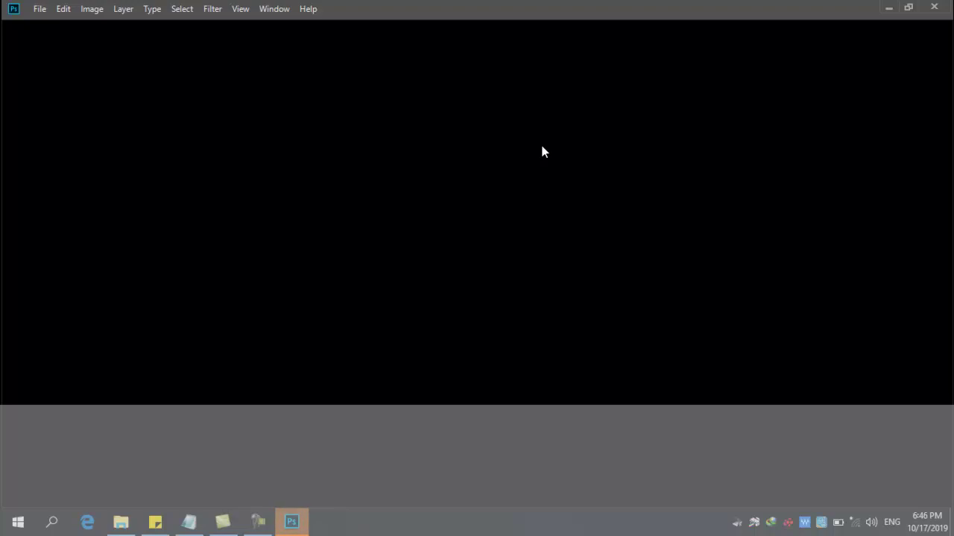
# Step: Create a new 2 x 3 inch portrait document at 300 pixels/inch in RGB Color with white background contents
pyautogui.click(542, 151)
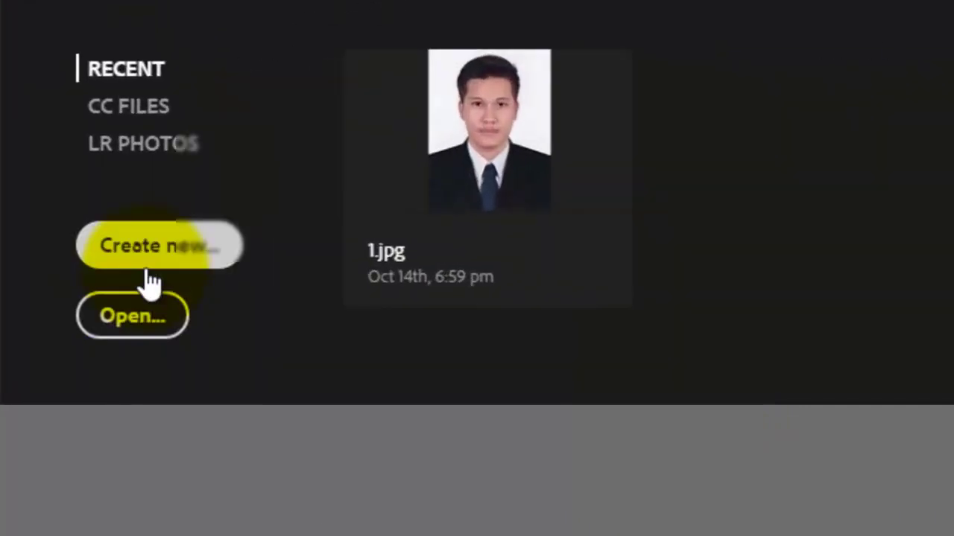
pyautogui.click(147, 269)
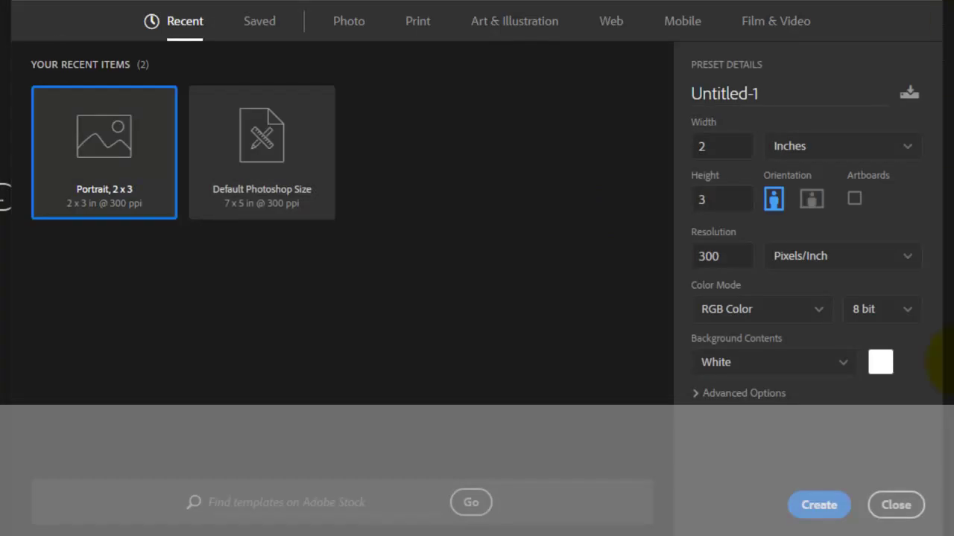
pyautogui.click(819, 505)
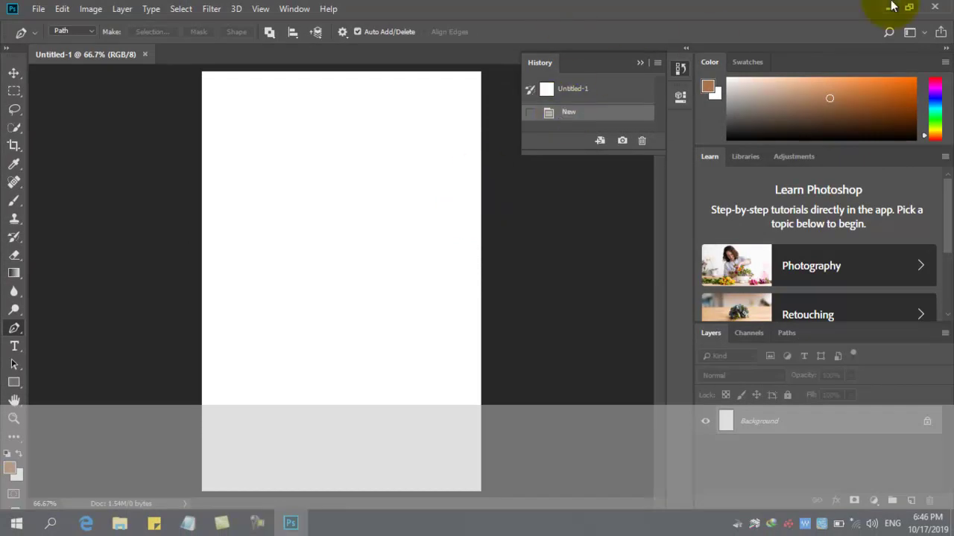
pyautogui.click(909, 7)
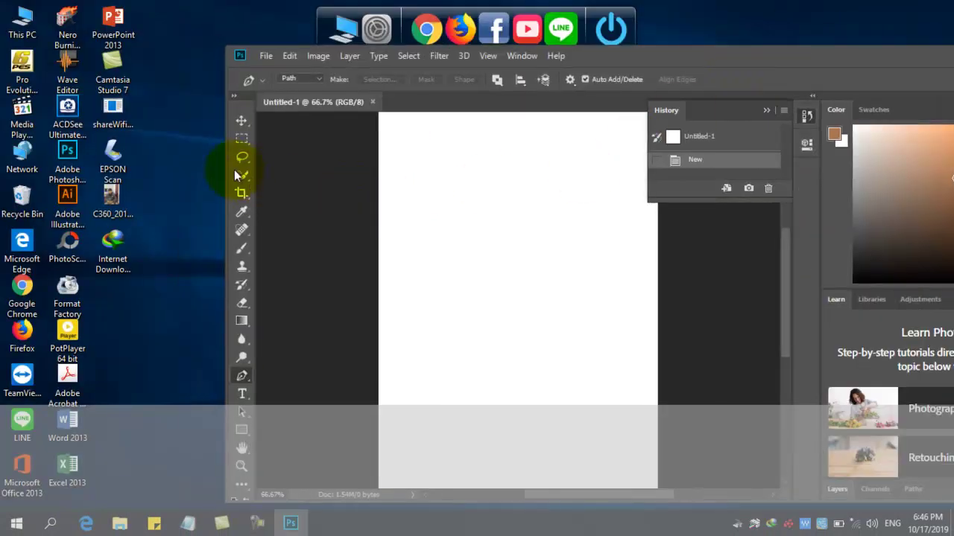
pyautogui.rightClick(177, 136)
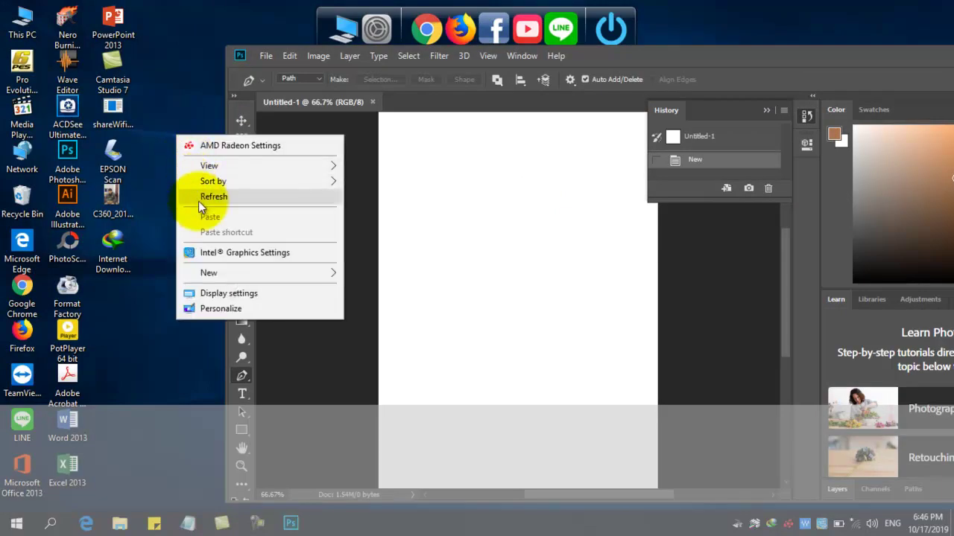
pyautogui.click(201, 197)
pyautogui.doubleClick(786, 56)
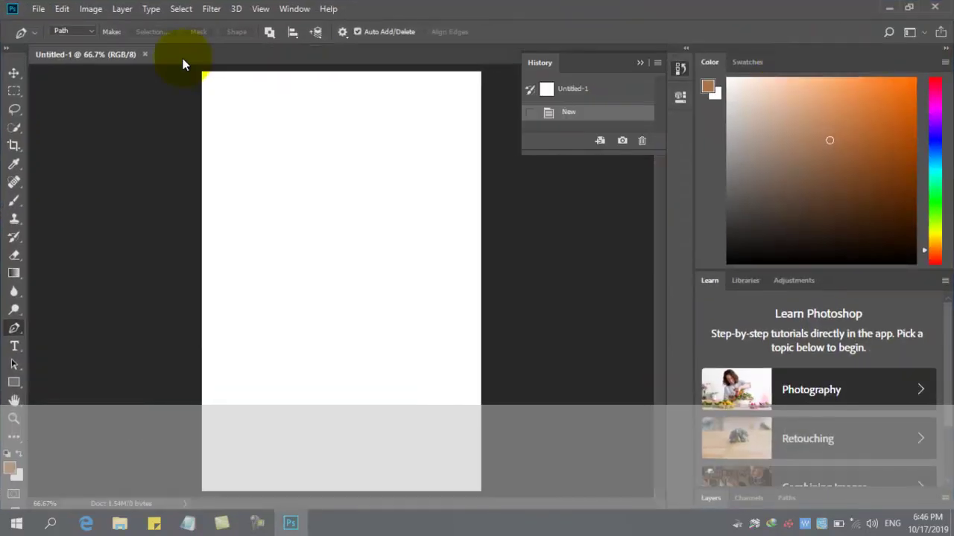
# Step: Try to open a JPEG photo from the pic2015 folder and dismiss the resulting message
pyautogui.click(37, 9)
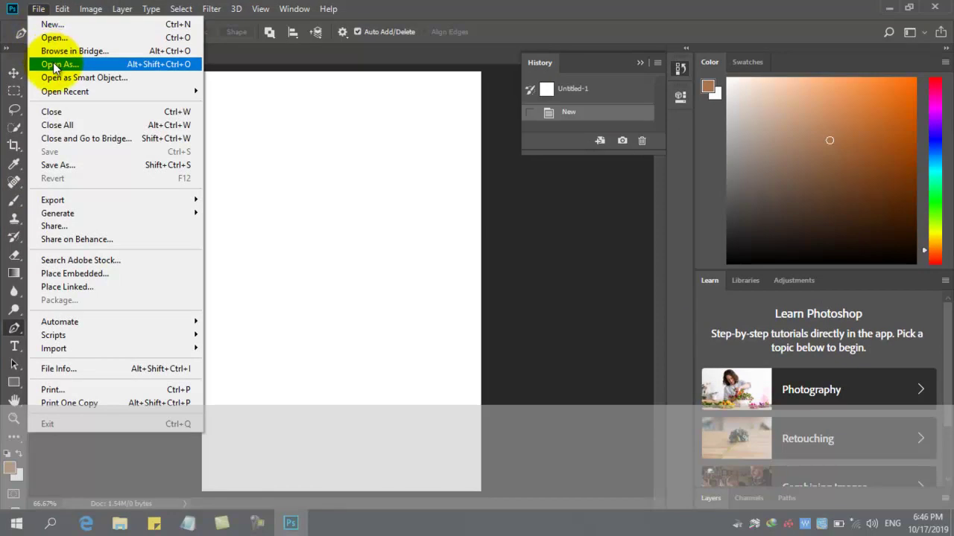
pyautogui.click(60, 36)
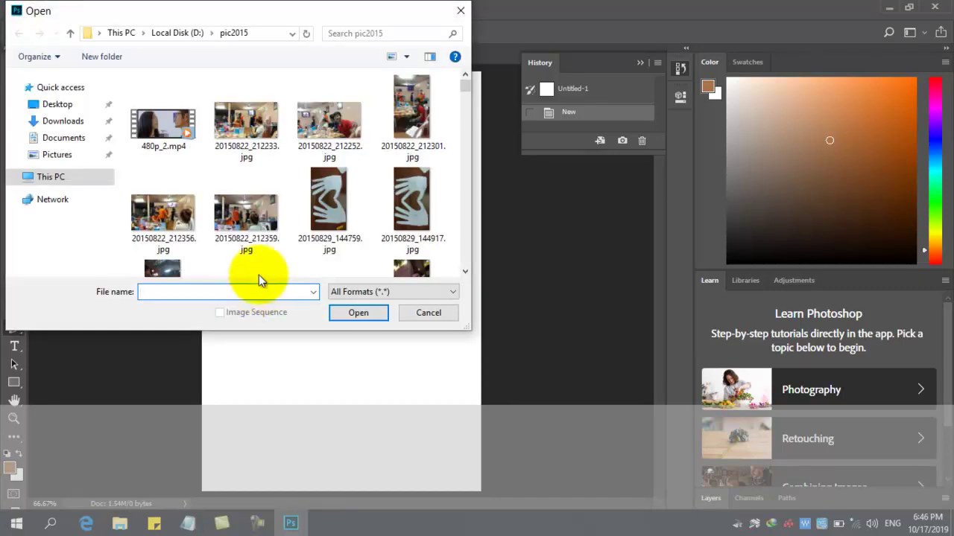
pyautogui.scroll(-2, 347, 106)
pyautogui.scroll(1, 344, 164)
pyautogui.doubleClick(337, 100)
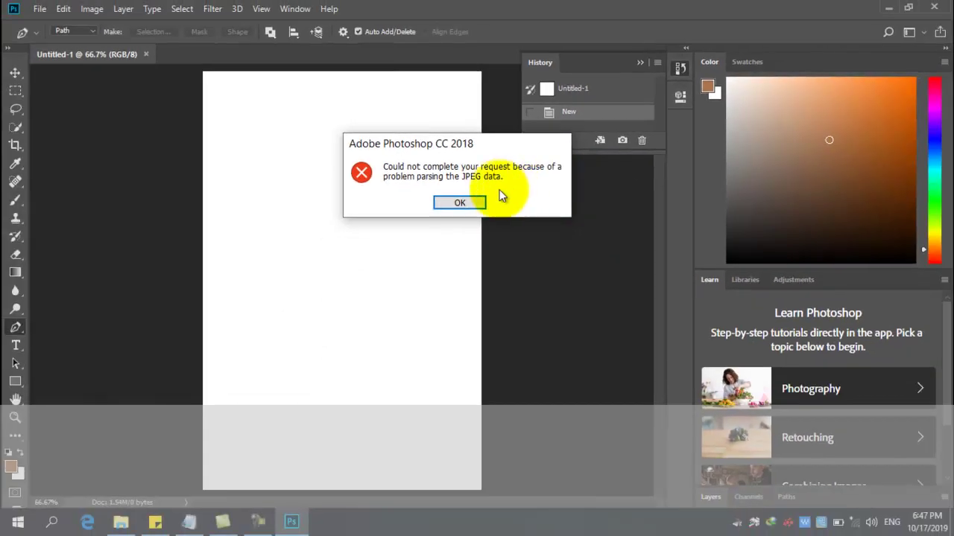
pyautogui.click(453, 203)
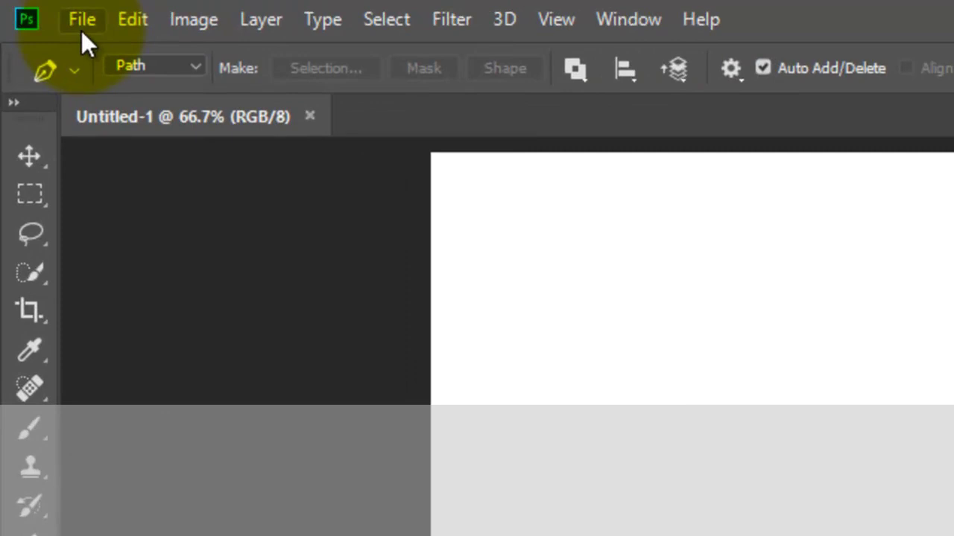
# Step: Open the Camera Raw preferences from the File Handling preferences
pyautogui.click(39, 14)
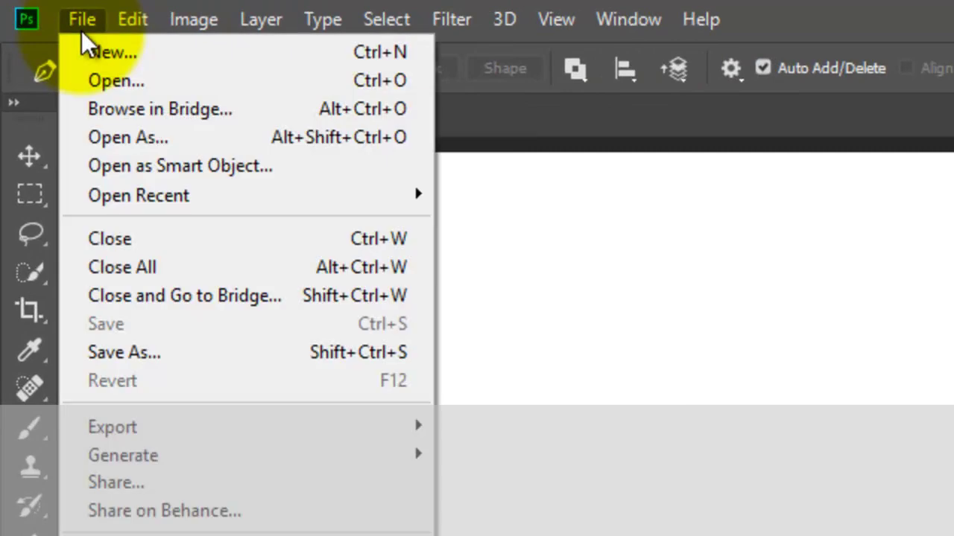
pyautogui.click(129, 22)
pyautogui.click(129, 21)
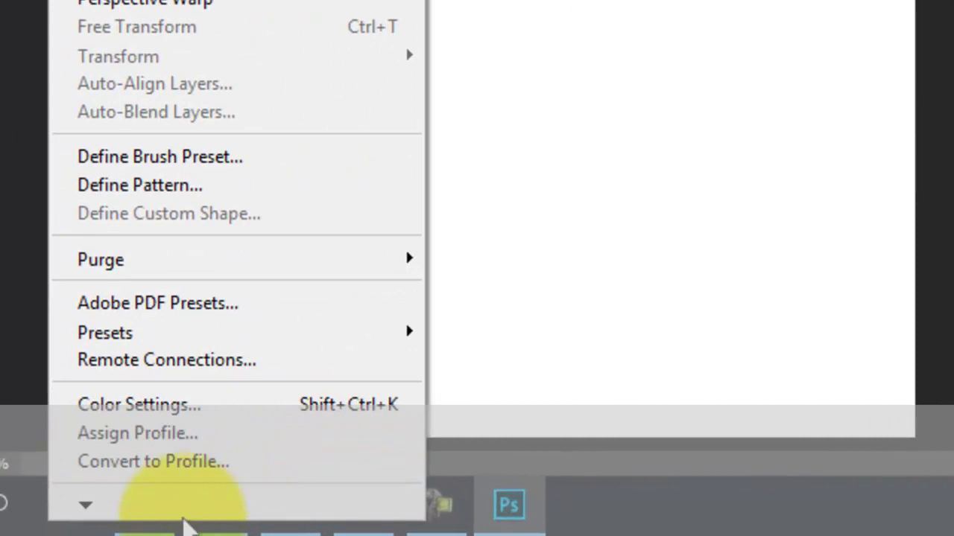
pyautogui.moveTo(102, 507)
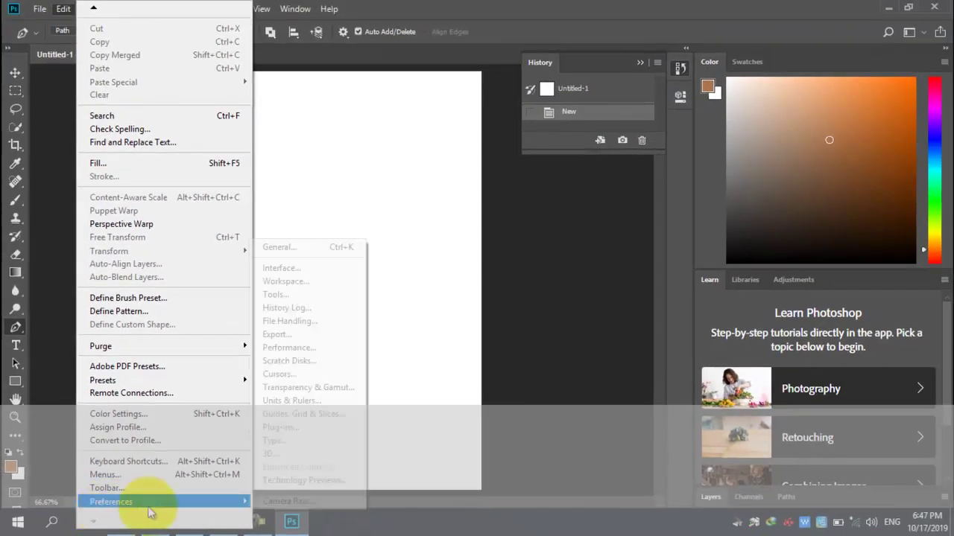
pyautogui.moveTo(231, 513)
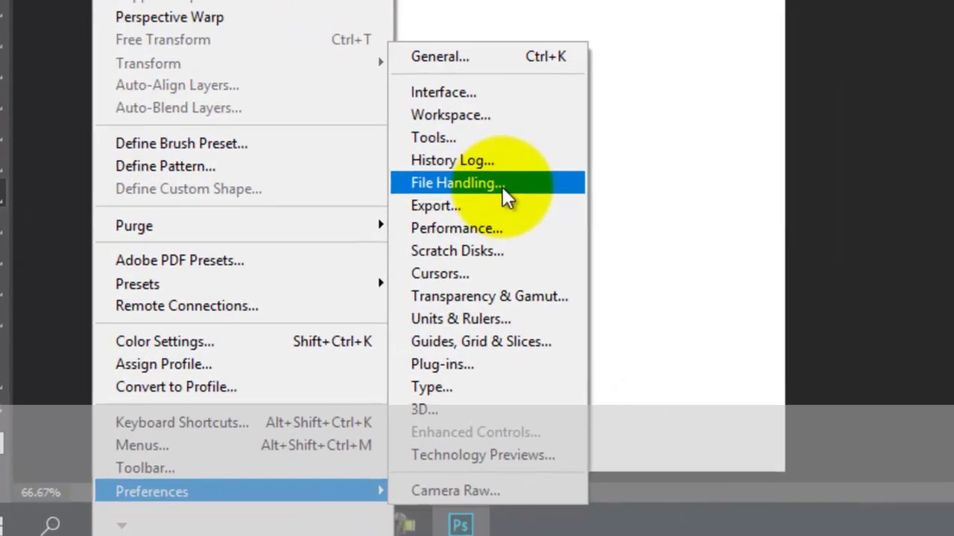
pyautogui.click(292, 321)
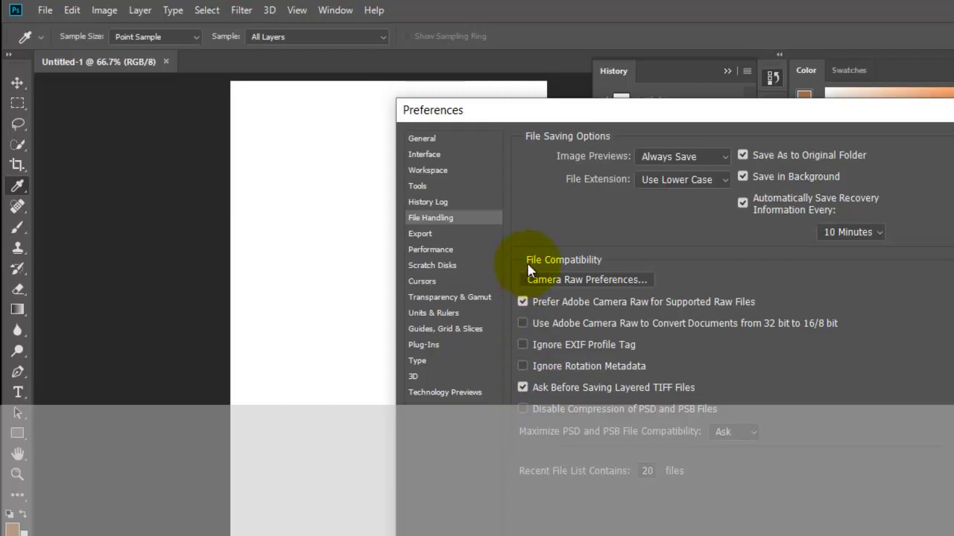
pyautogui.click(538, 280)
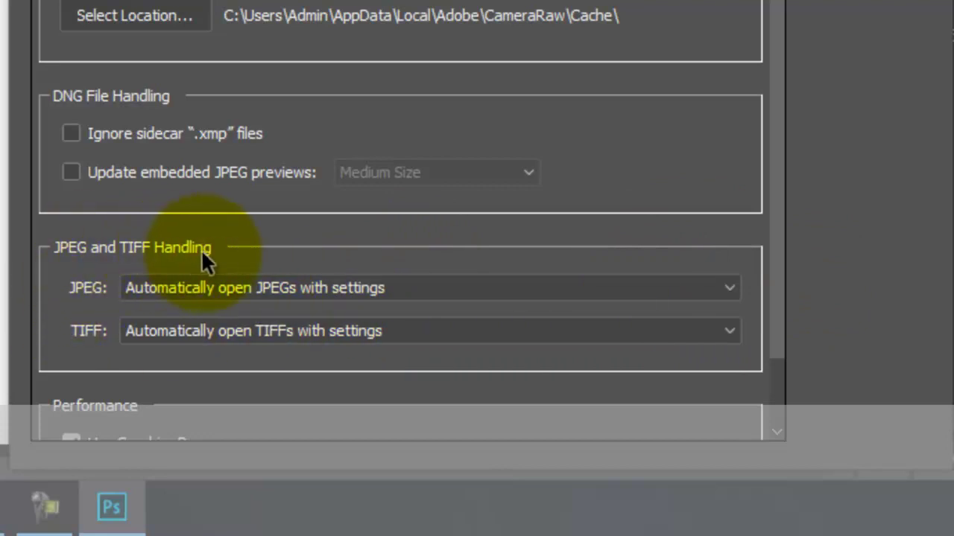
# Step: Set the Camera Raw JPEG handling to "Automatically open all supported JPEGs"
pyautogui.click(733, 333)
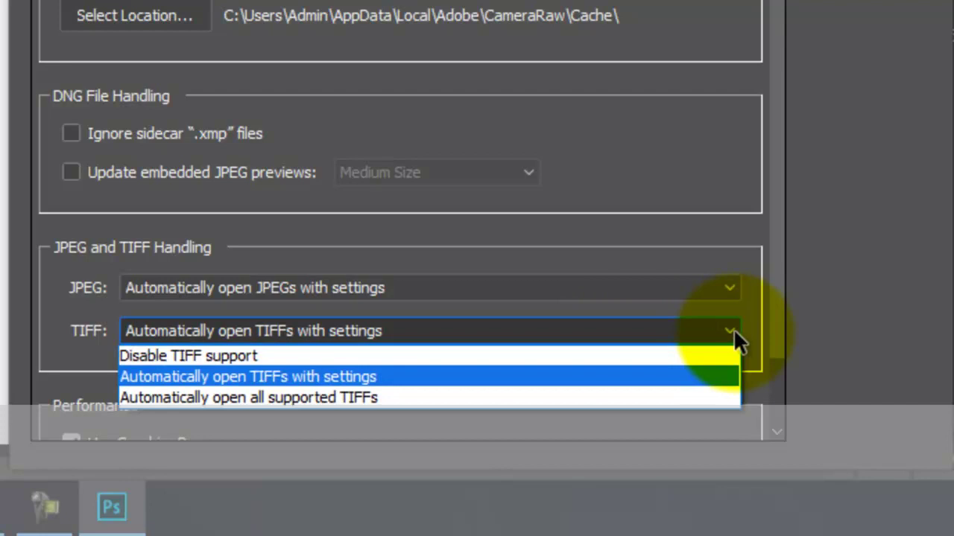
pyautogui.click(730, 291)
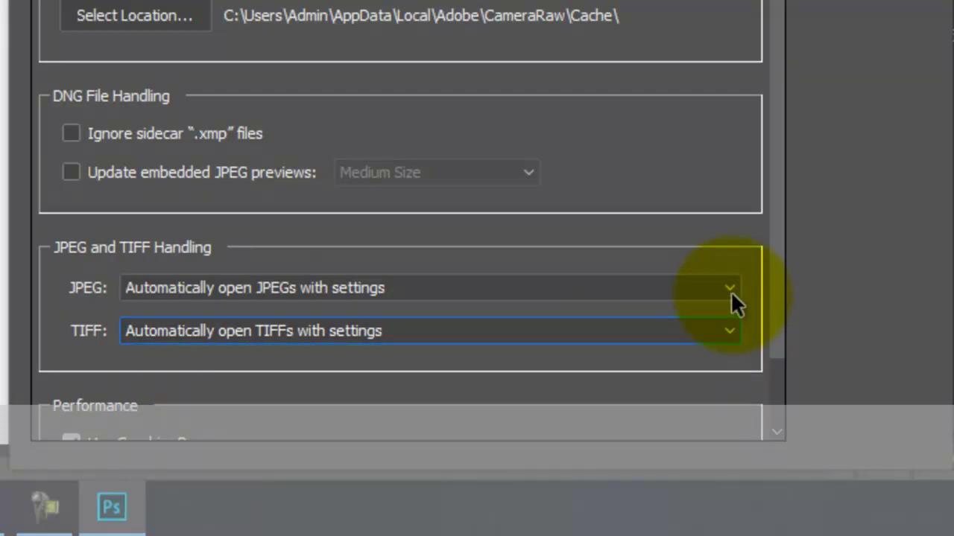
pyautogui.click(730, 291)
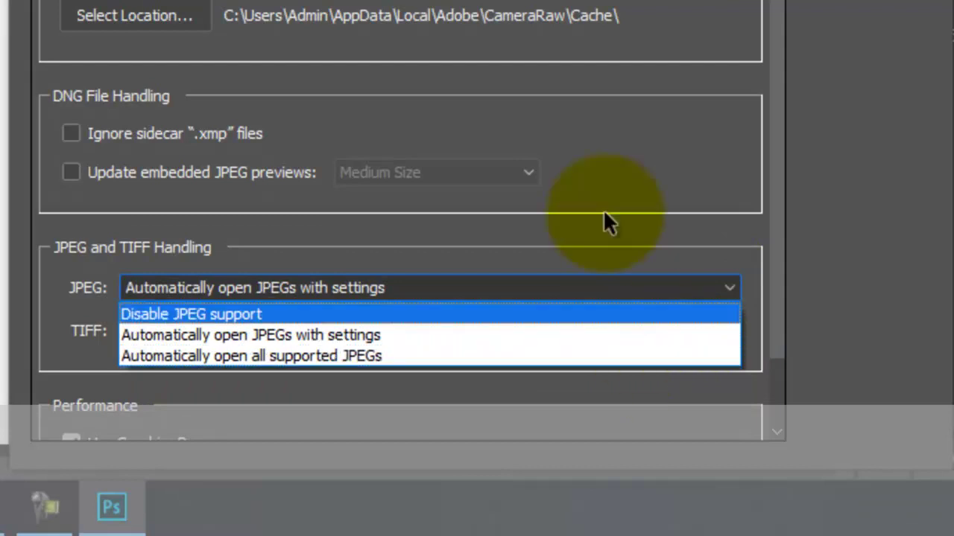
pyautogui.click(459, 359)
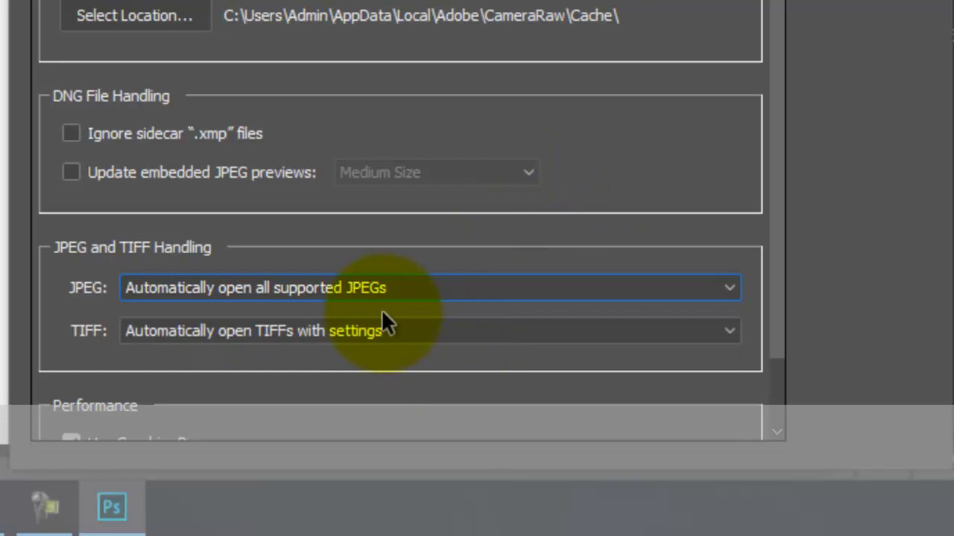
pyautogui.click(391, 285)
pyautogui.click(395, 289)
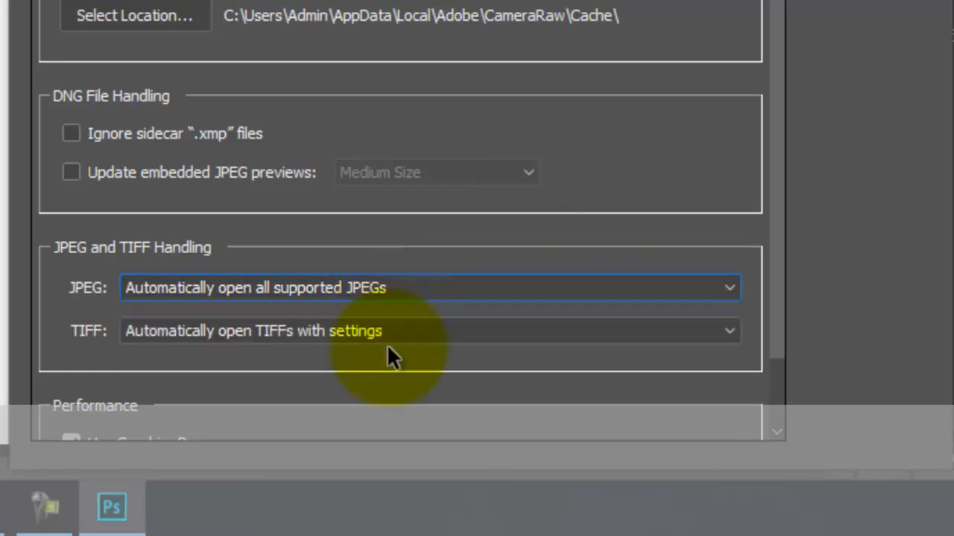
# Step: Set the TIFF handling to "Automatically open all supported TIFFs" and apply both the Camera Raw and general preferences
pyautogui.click(388, 328)
pyautogui.click(385, 401)
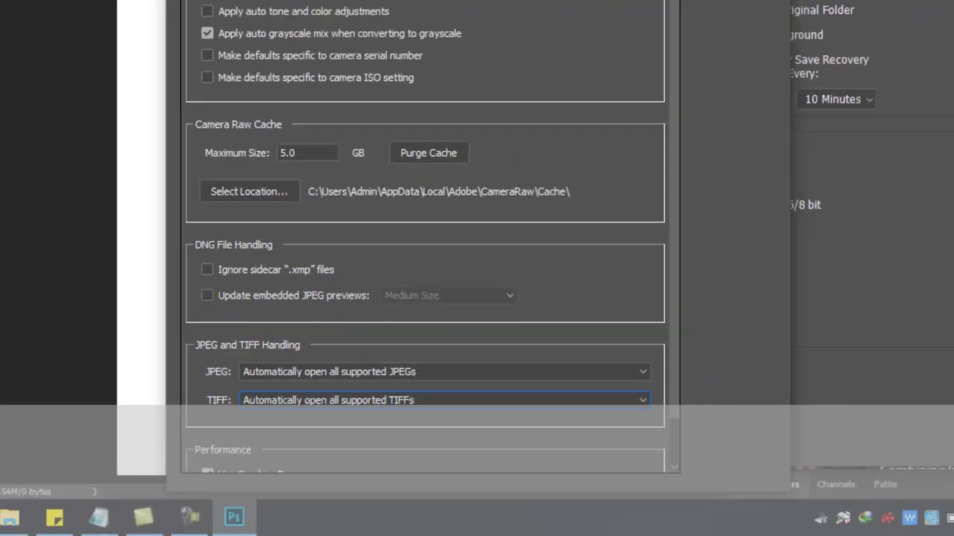
pyautogui.click(673, 46)
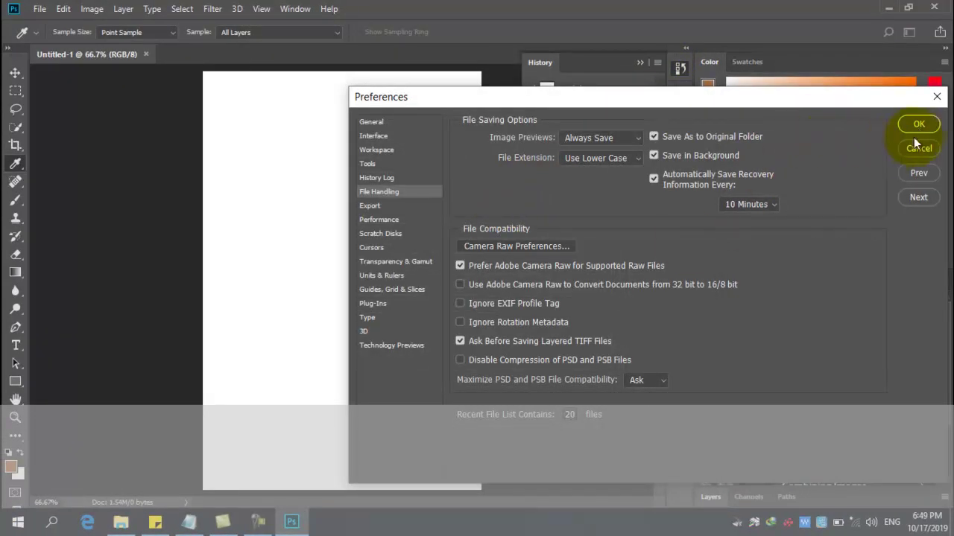
pyautogui.click(918, 124)
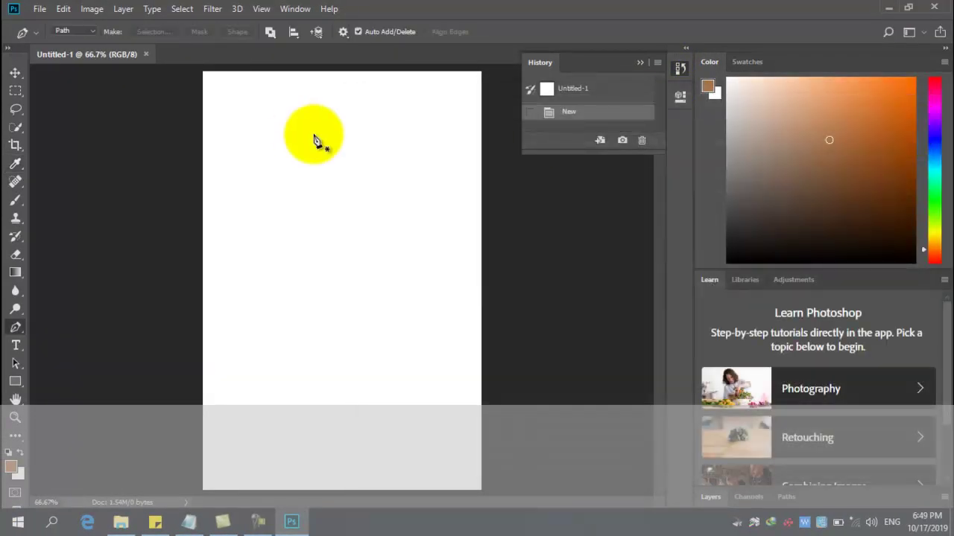
# Step: Open the photo 20150829_144759.jpg in Camera Raw and move its window slightly lower on the screen
pyautogui.click(35, 9)
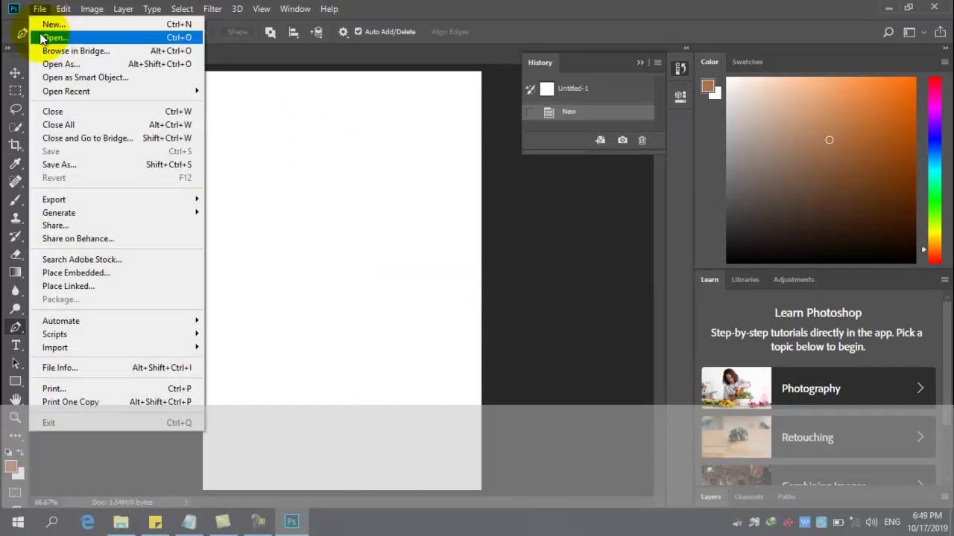
pyautogui.click(25, 36)
pyautogui.doubleClick(330, 197)
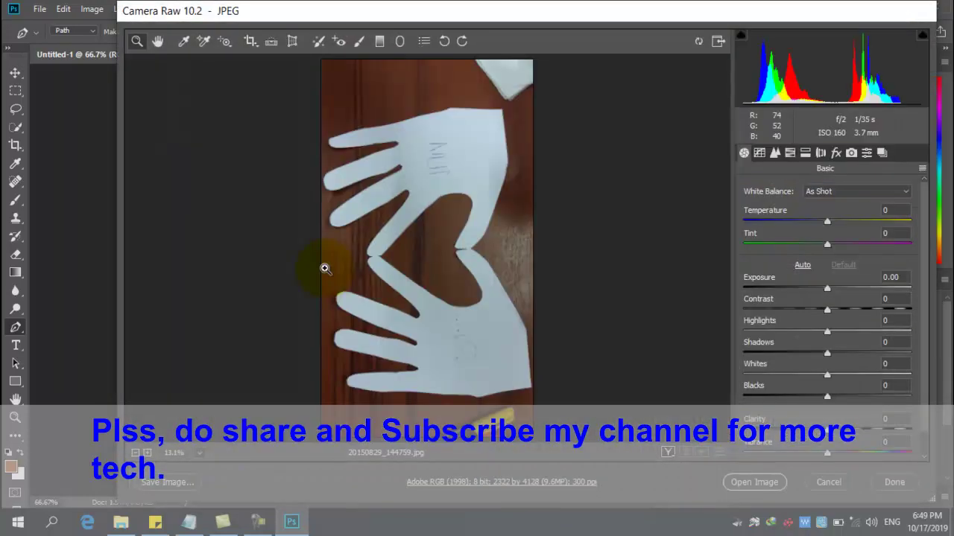
pyautogui.moveTo(405, 19); pyautogui.dragTo(407, 44)
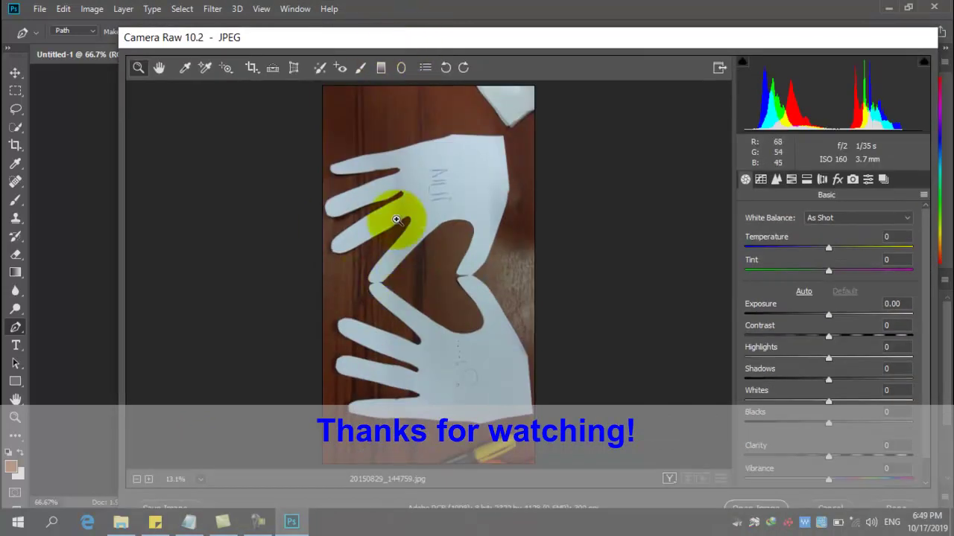